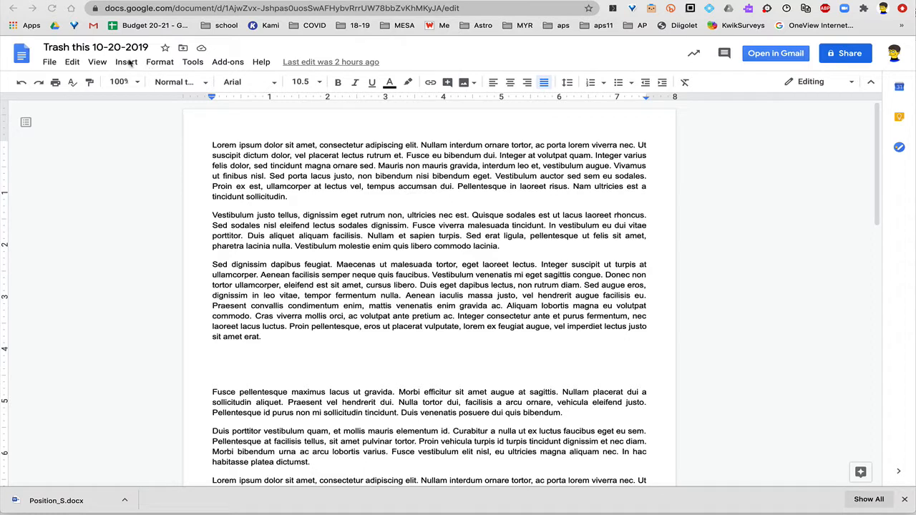
Take two camera photos of the handwritten unit conversions and insert the first one at the end of the opening paragraph.
left_click(127, 62)
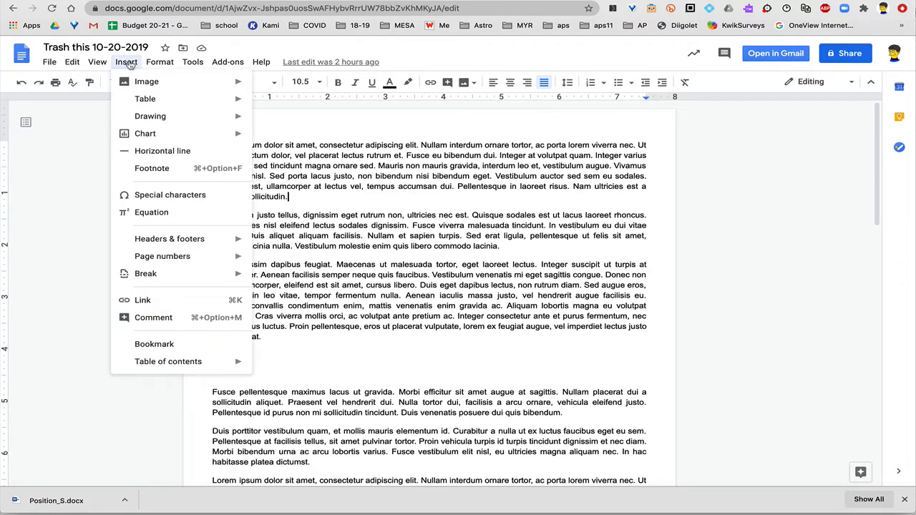
mouse_move(135, 84)
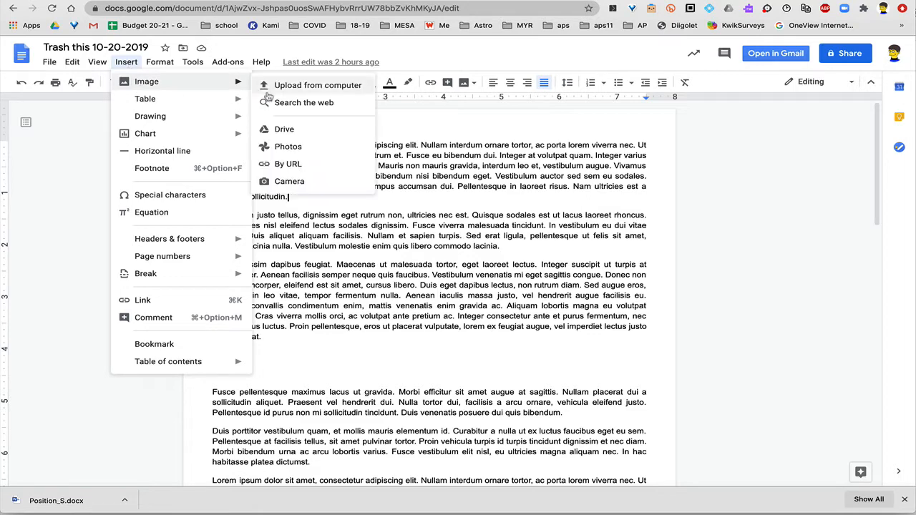
left_click(291, 181)
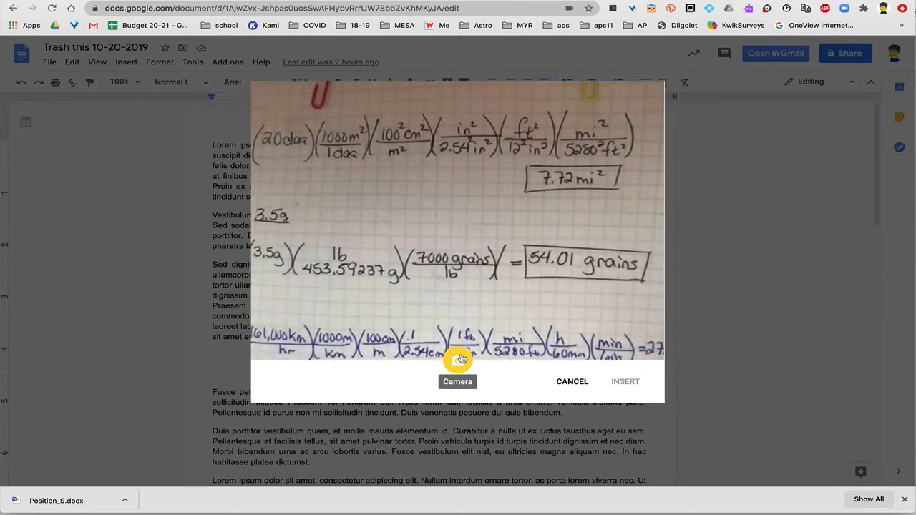
left_click(459, 359)
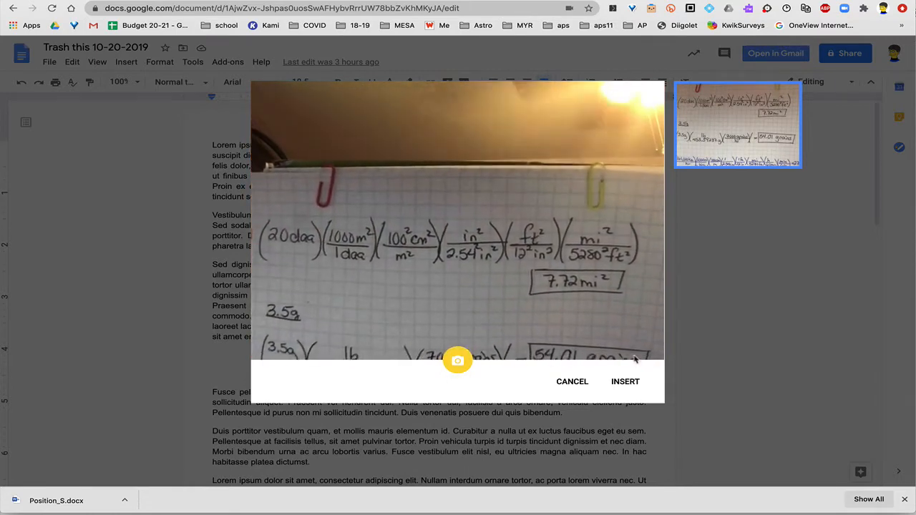
left_click(458, 361)
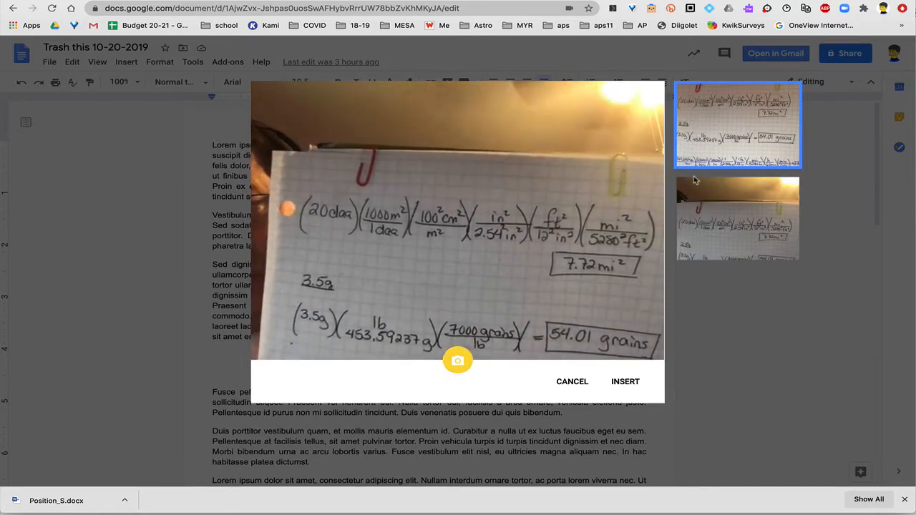
left_click(620, 382)
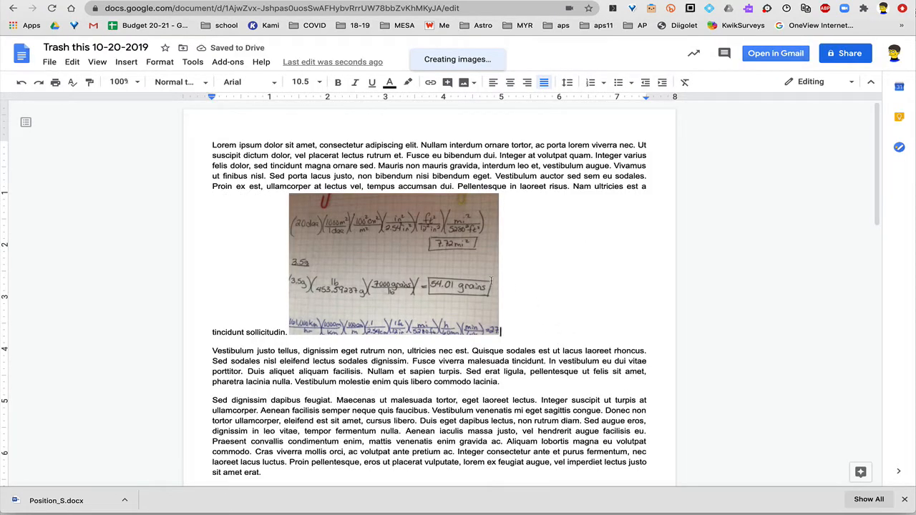
Wrap text around the photo, move it up into the middle of the opening paragraph, and set it back inline with the text.
left_click(421, 268)
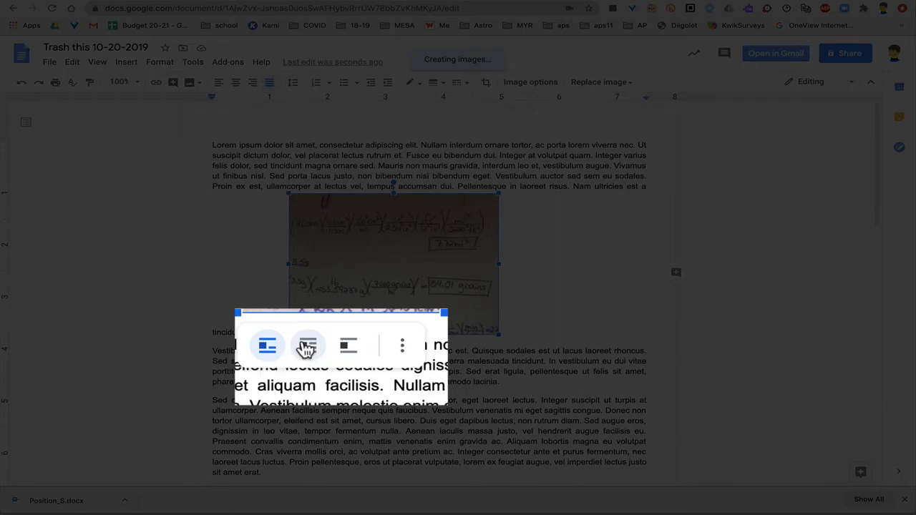
left_click(307, 349)
left_click_drag(337, 284, 439, 282)
left_click(445, 342)
left_click(328, 341)
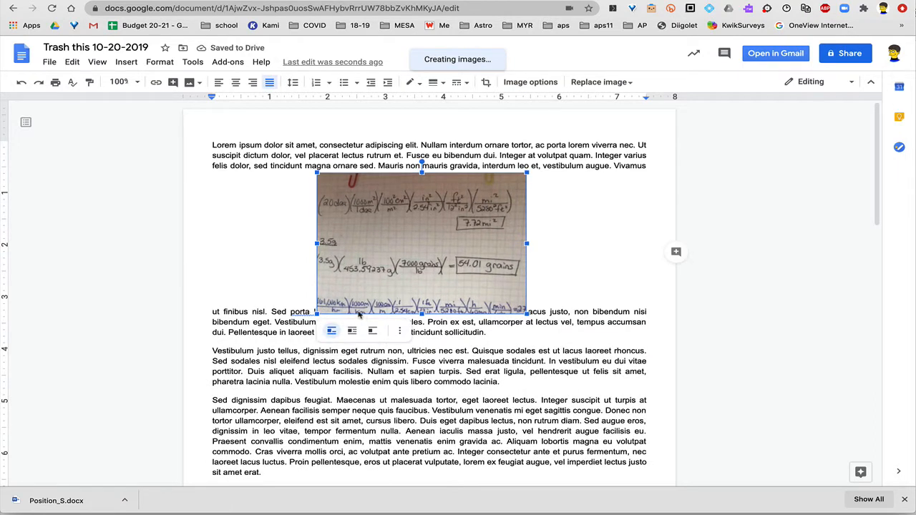
left_click(310, 306)
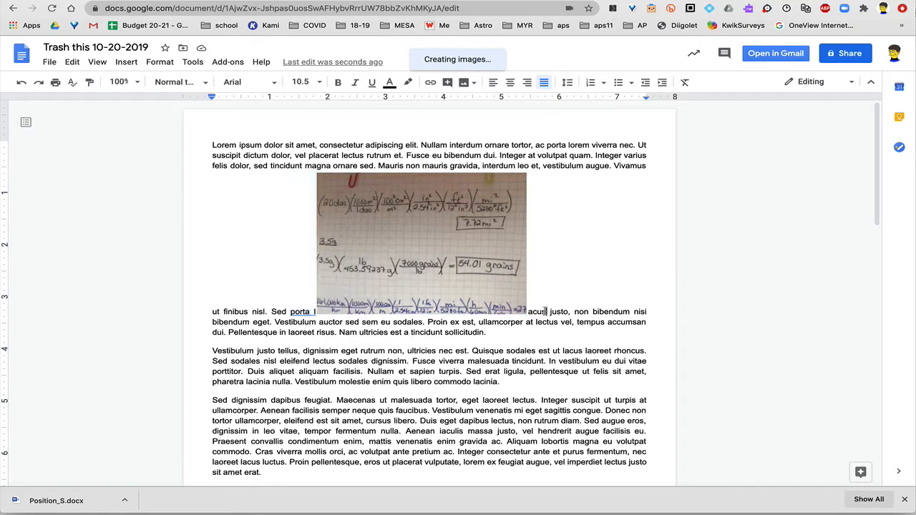
Enlarge the inline photo proportionally until its right edge nearly reaches the page's right margin.
left_click(425, 258)
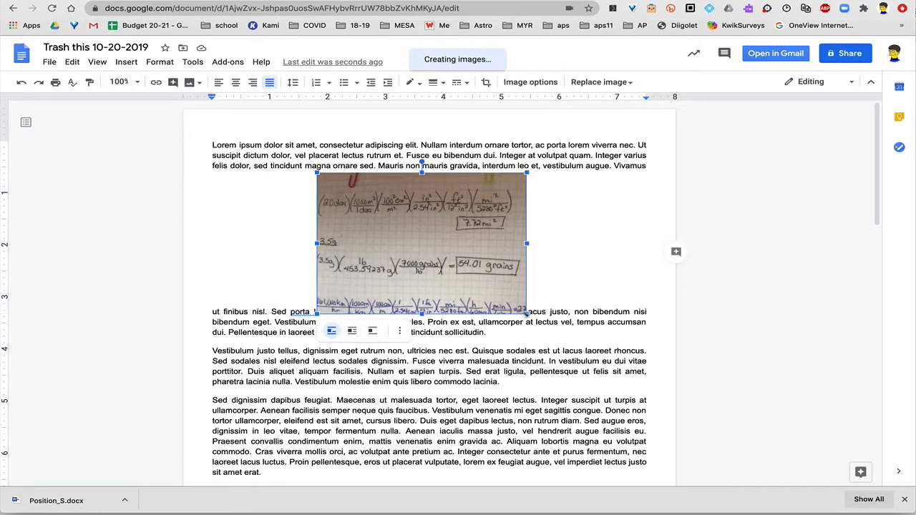
key("shift")
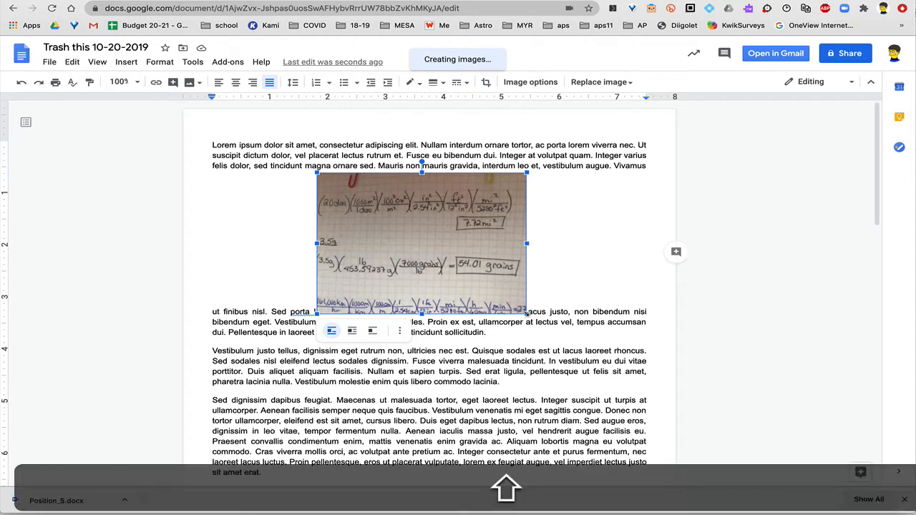
left_click_drag(527, 313, 626, 381)
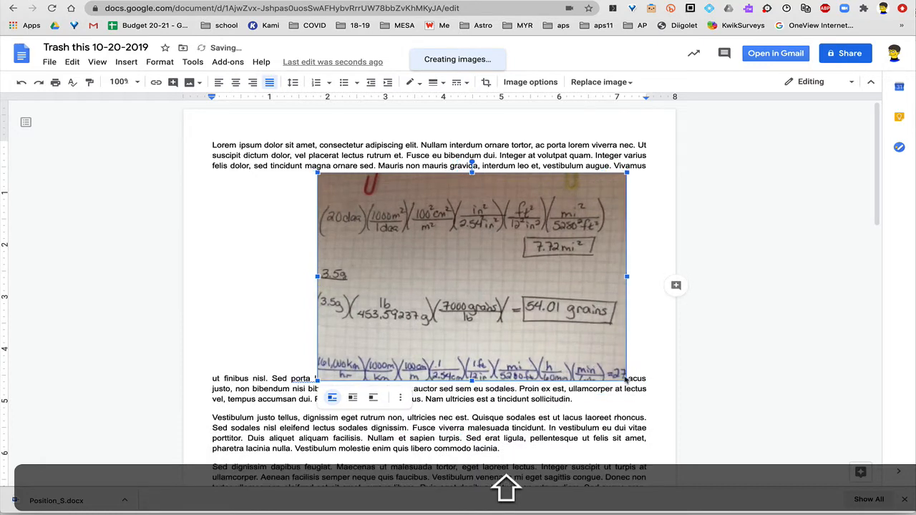
Try stretching only the photo's width toward the left margin, undo that, and shrink the photo slightly in proportion.
left_click_drag(315, 276, 228, 271)
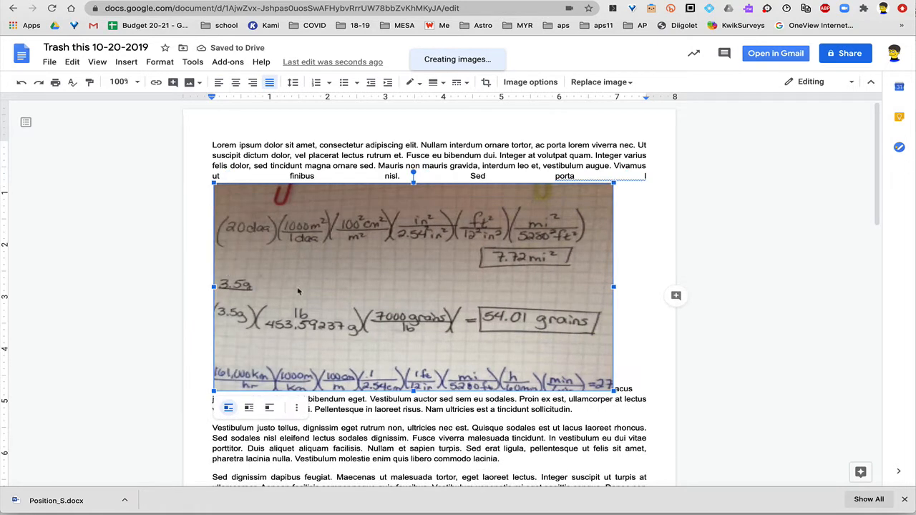
key("super+z")
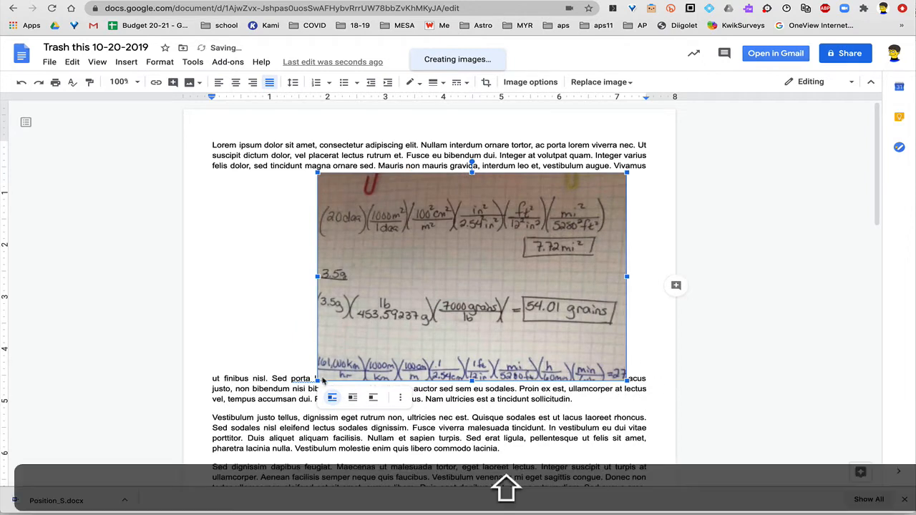
left_click_drag(318, 380, 330, 373)
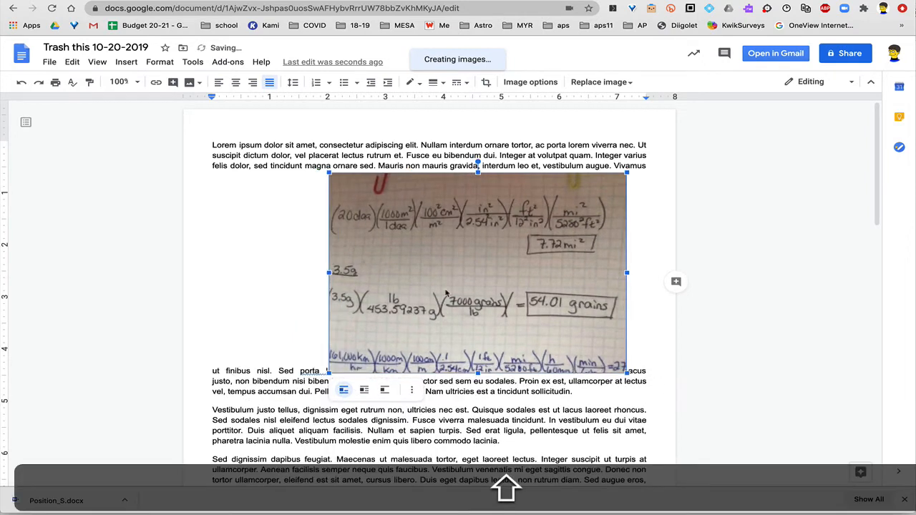
Crop the photo to only the first handwritten conversion and its boxed 7.72 mi² answer.
double_click(445, 291)
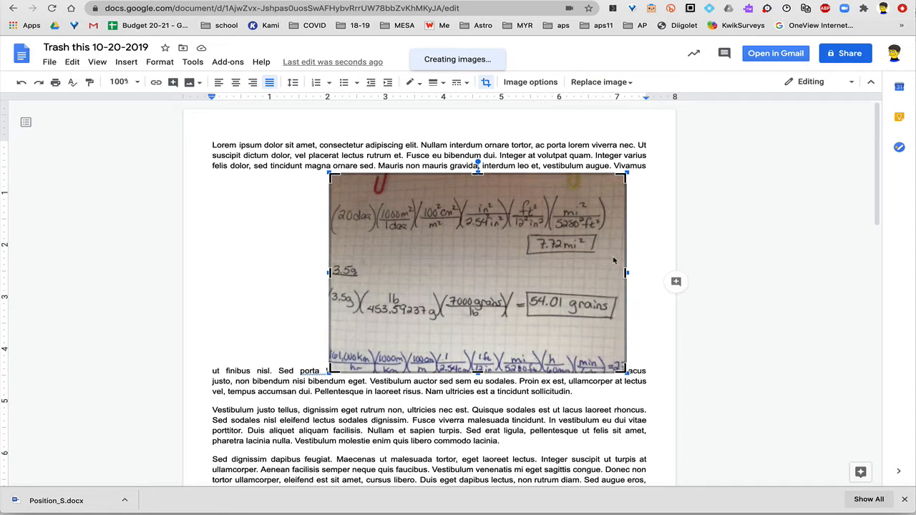
left_click_drag(621, 370, 612, 259)
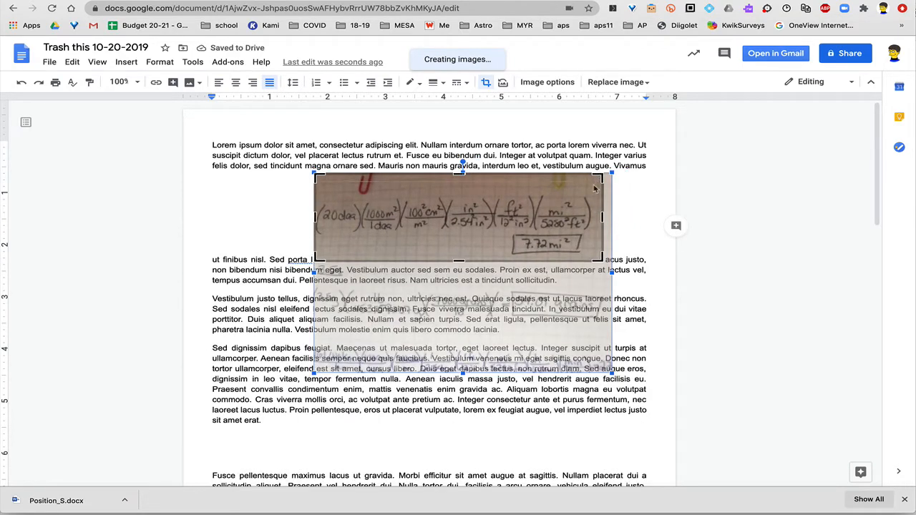
left_click_drag(593, 199, 592, 195)
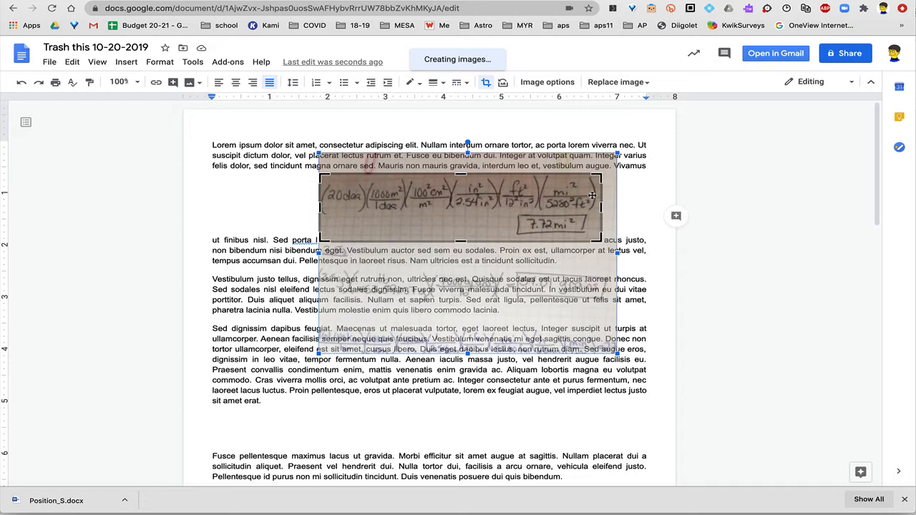
key("Return")
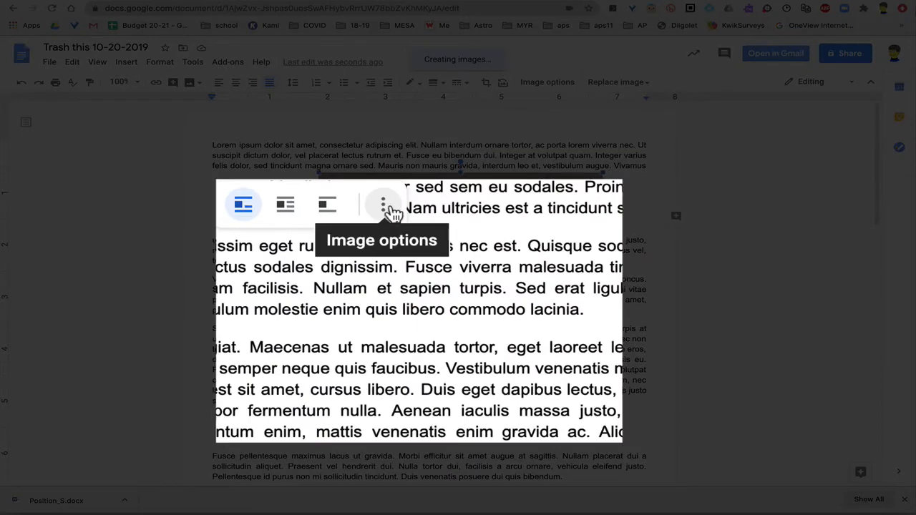
Open all image options for the cropped photo and review its size, rotation and text wrapping settings.
left_click(390, 209)
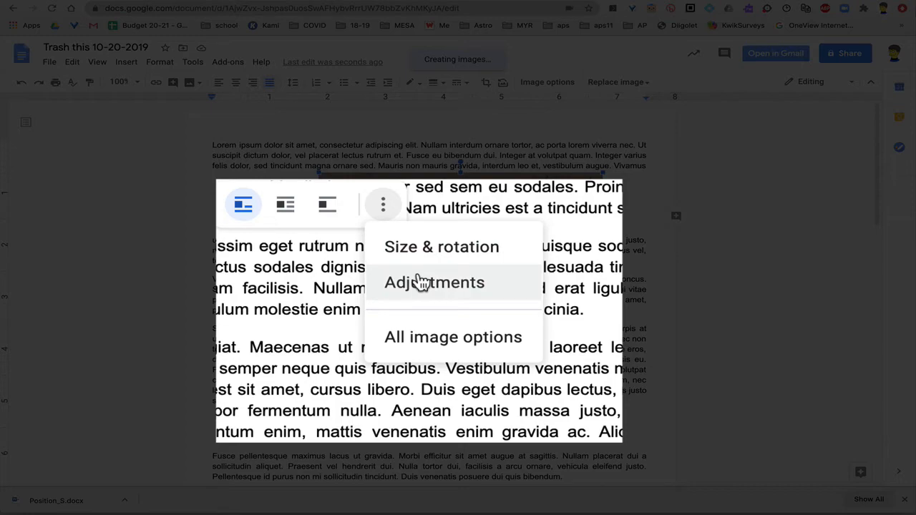
left_click(438, 341)
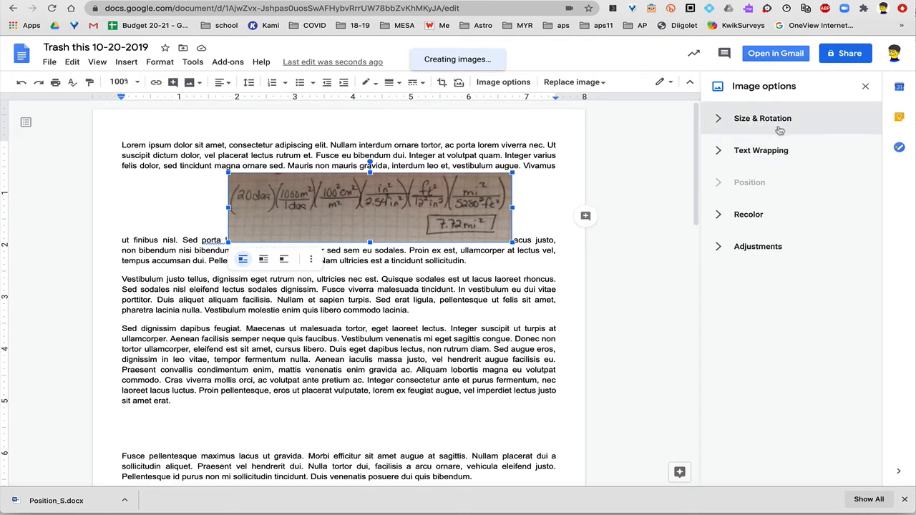
left_click(719, 120)
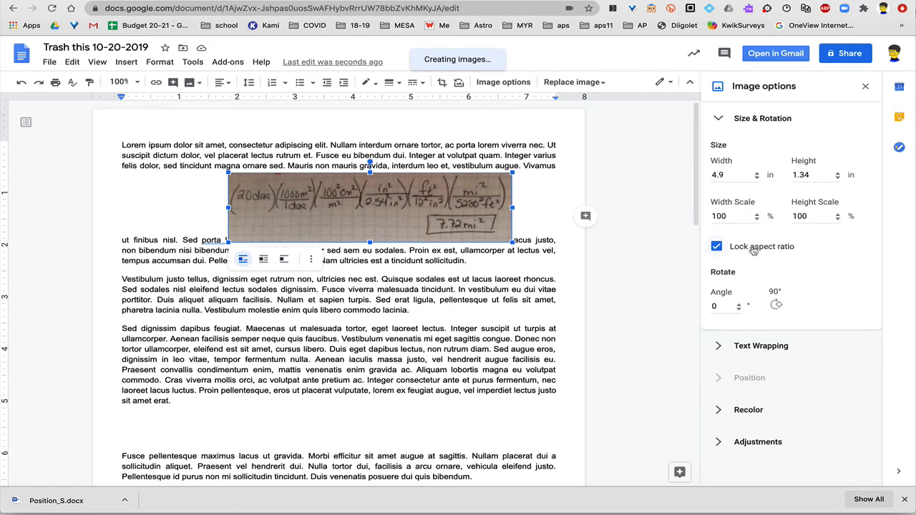
left_click(719, 120)
left_click(720, 152)
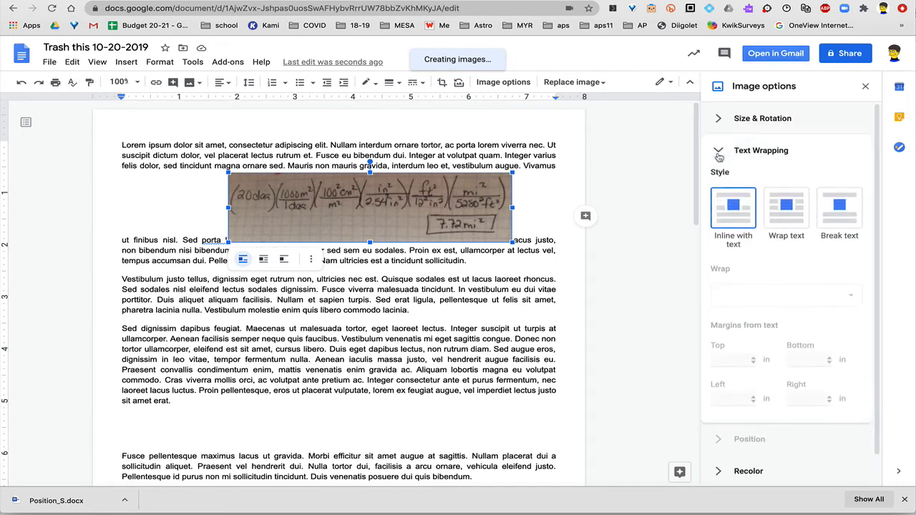
left_click(719, 153)
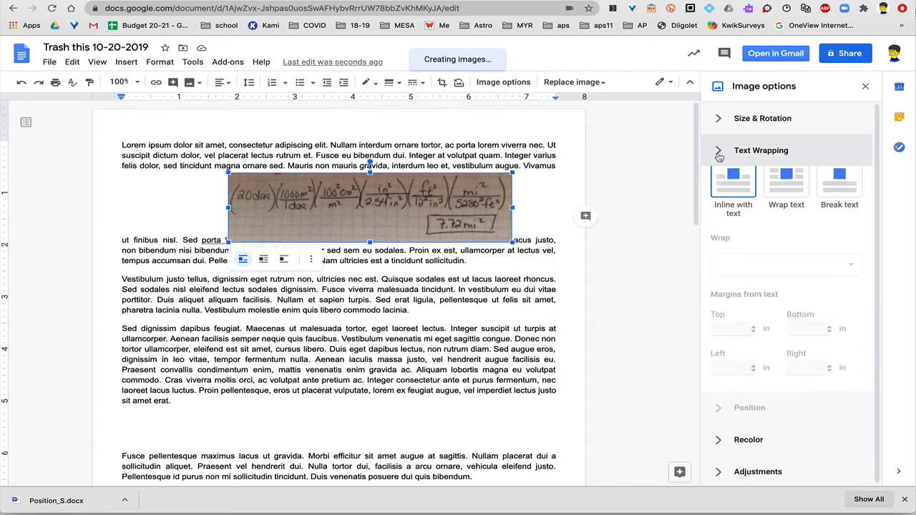
Try recoloring the cropped photo with the yellow Light 4 preset and undo the recolor.
left_click(719, 214)
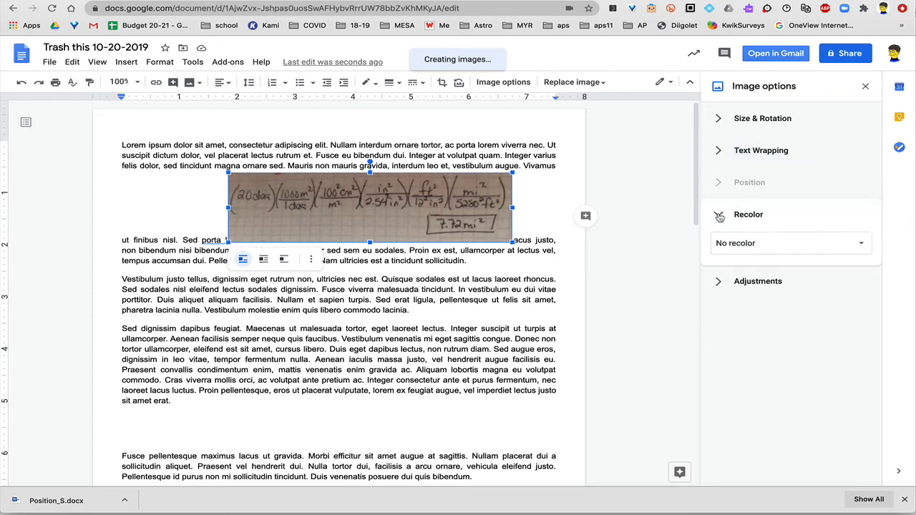
left_click(741, 243)
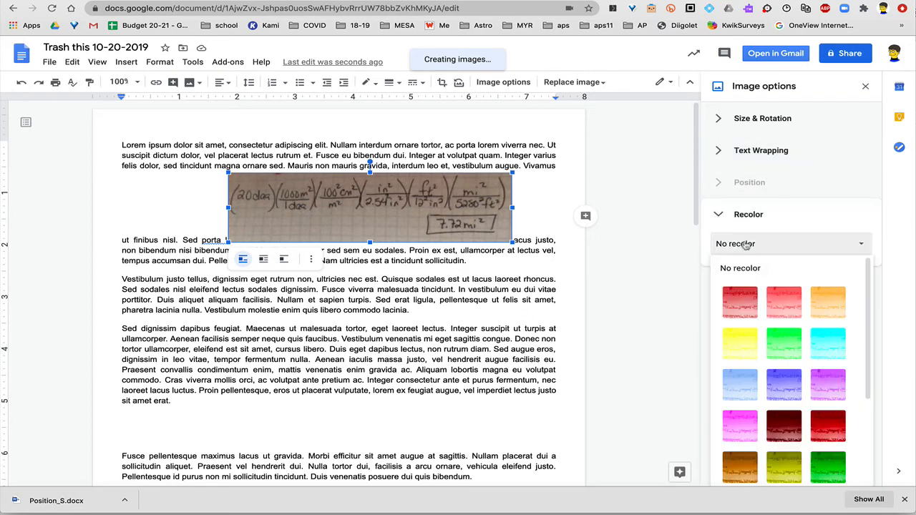
left_click(748, 339)
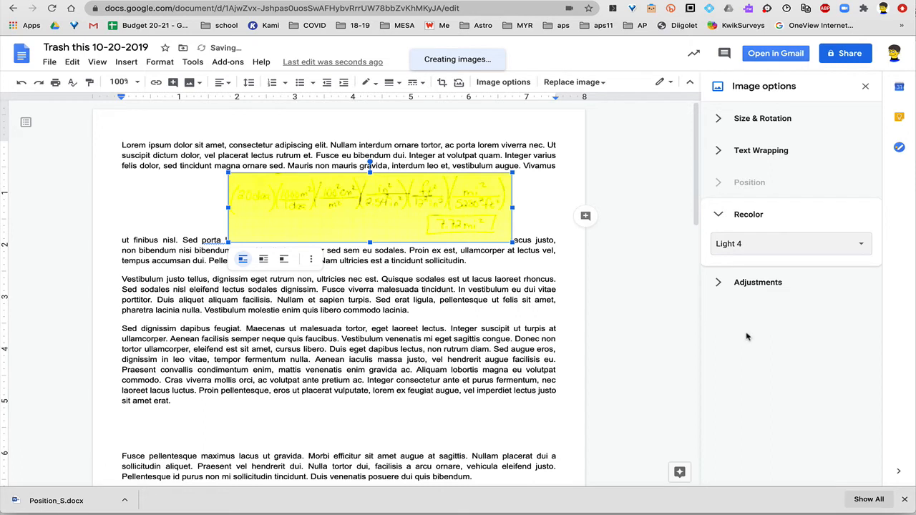
key("super+z")
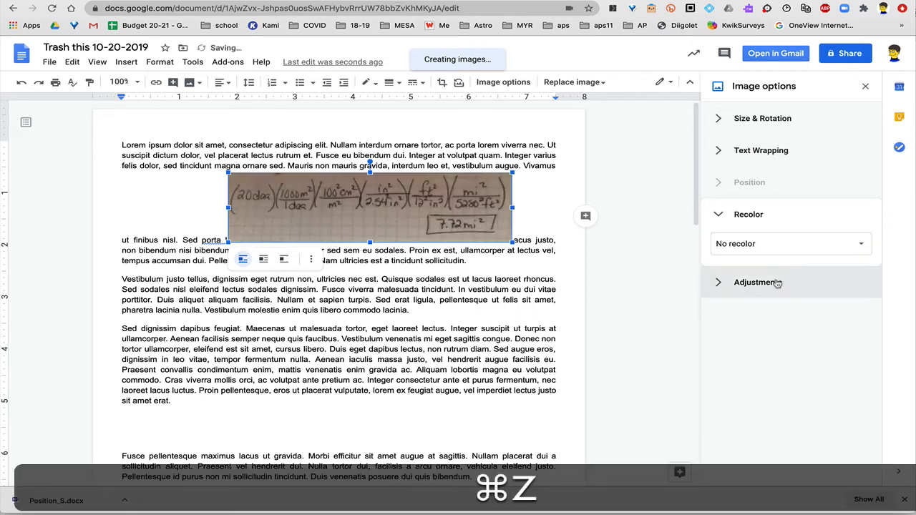
Raise the cropped photo's brightness to +33%, increase its contrast by a similar amount, and close the image options.
left_click(759, 283)
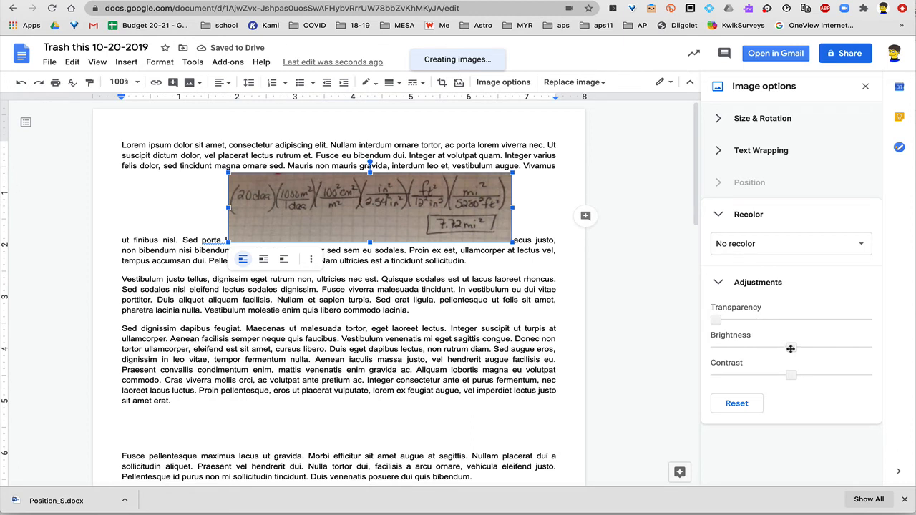
left_click_drag(791, 349, 816, 372)
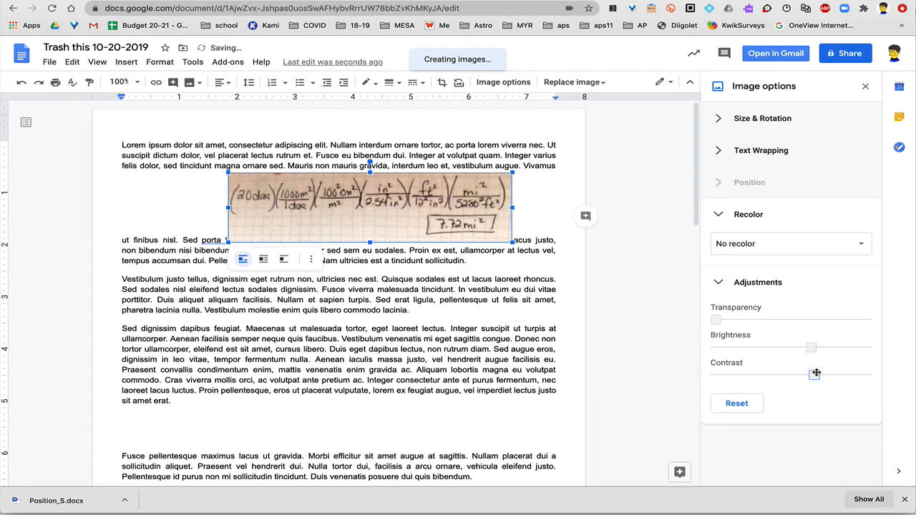
left_click(814, 348)
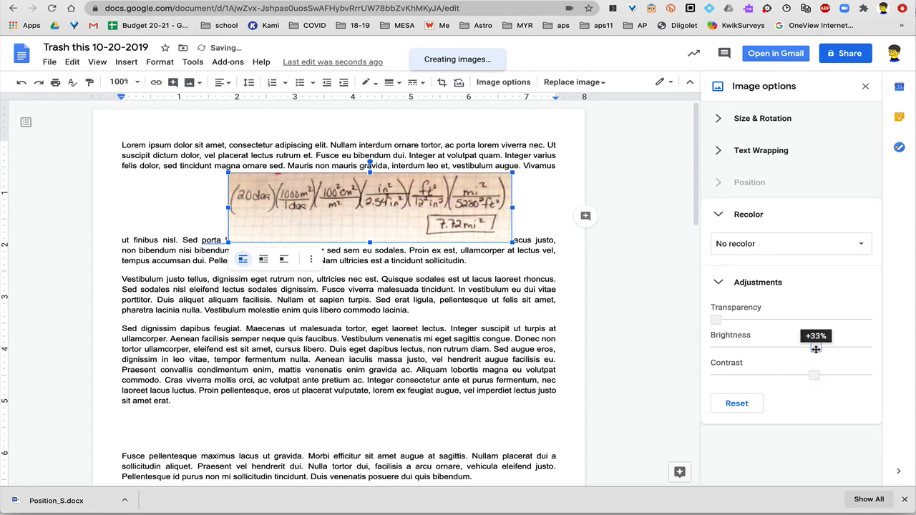
left_click_drag(814, 374, 817, 375)
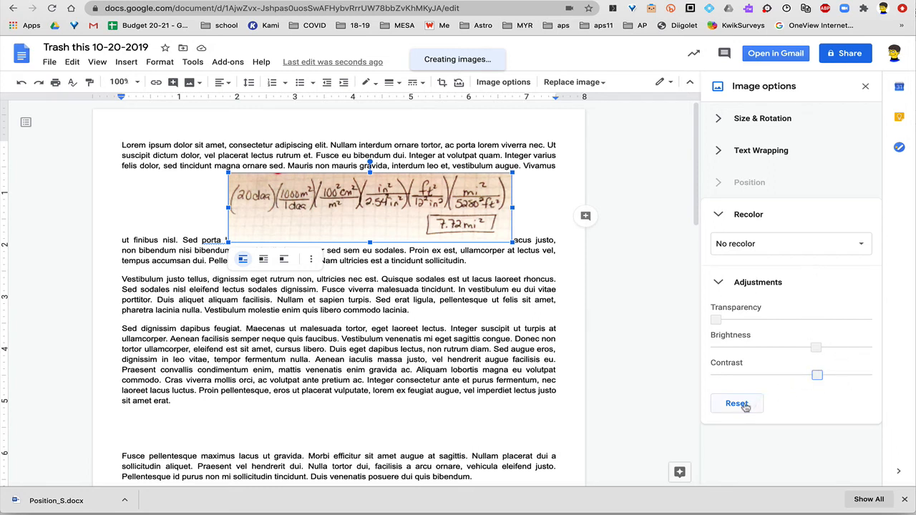
left_click(865, 87)
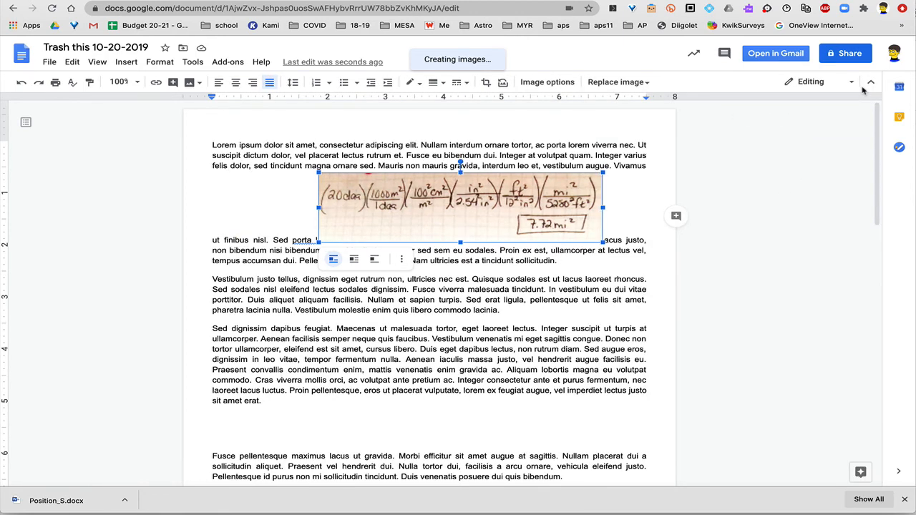